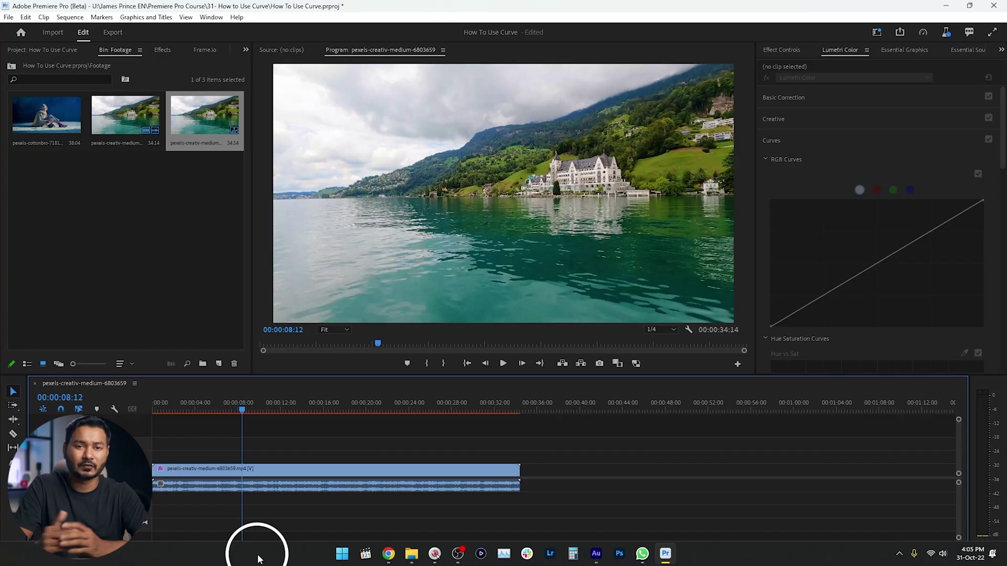
# Select the lakeside castle clip and bring up its Lumetri Color controls
pyautogui.click(412, 475)
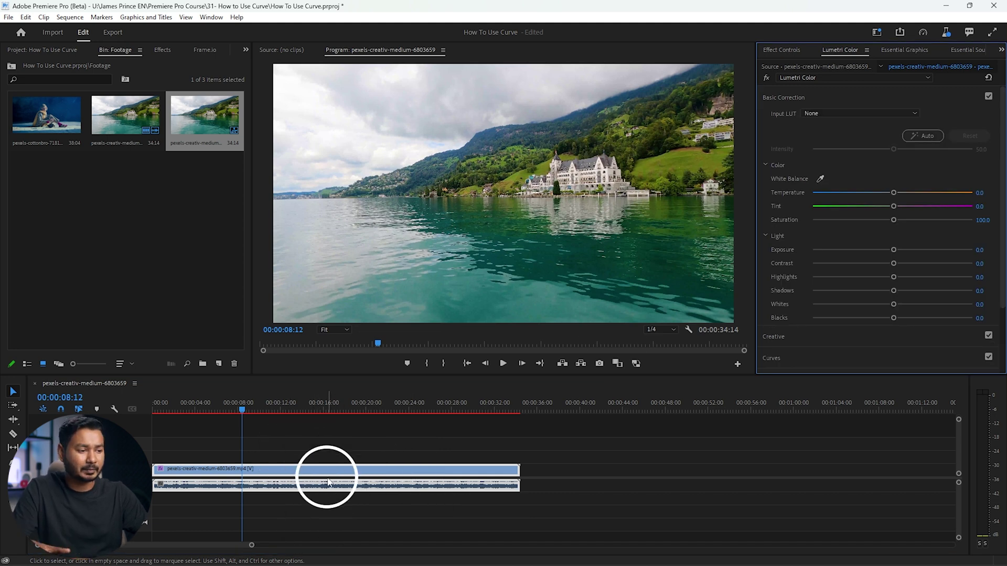
pyautogui.click(842, 51)
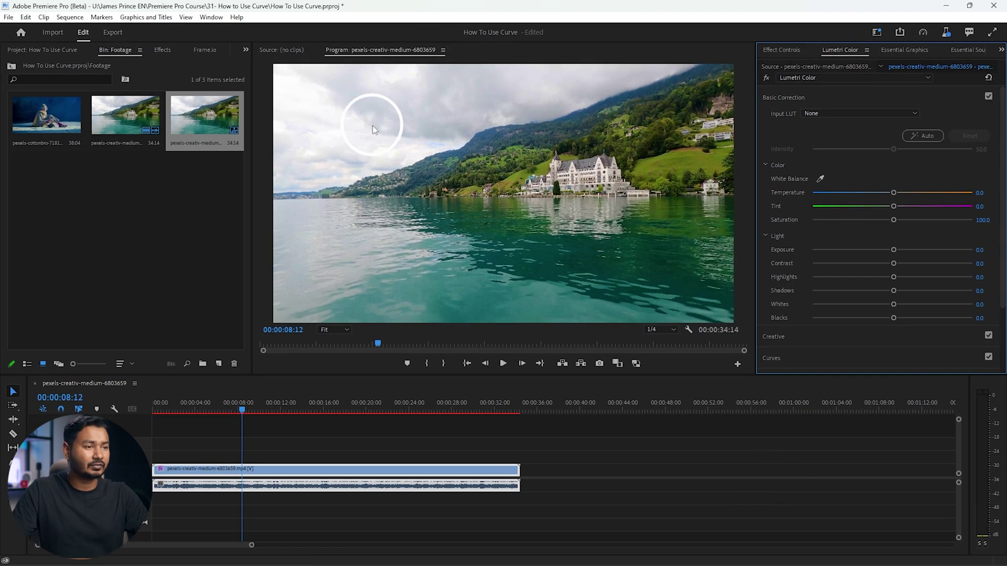
pyautogui.click(211, 17)
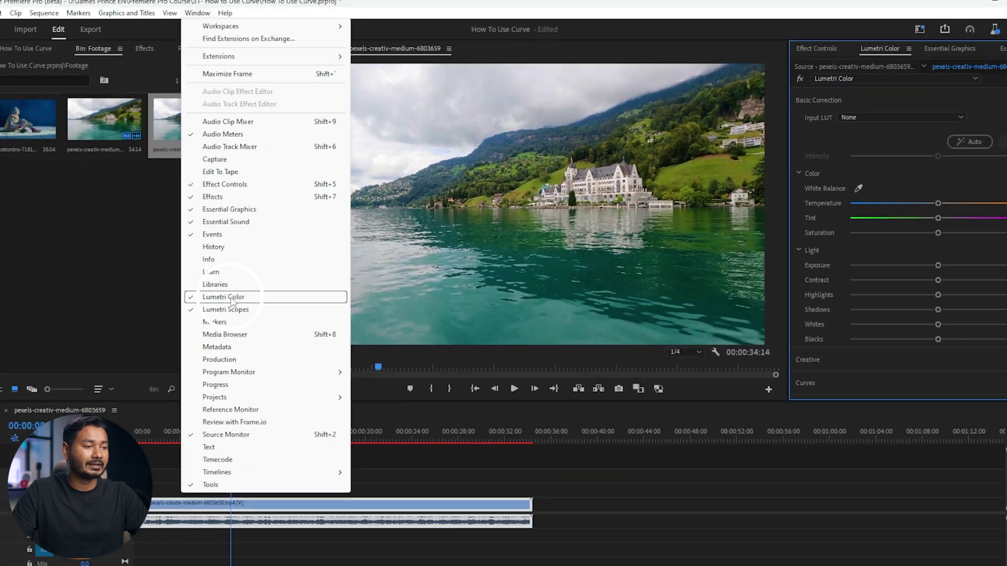
pyautogui.click(760, 88)
# In Basic Correction, raise Exposure to 1.7 to brighten the footage
pyautogui.click(784, 99)
pyautogui.click(785, 99)
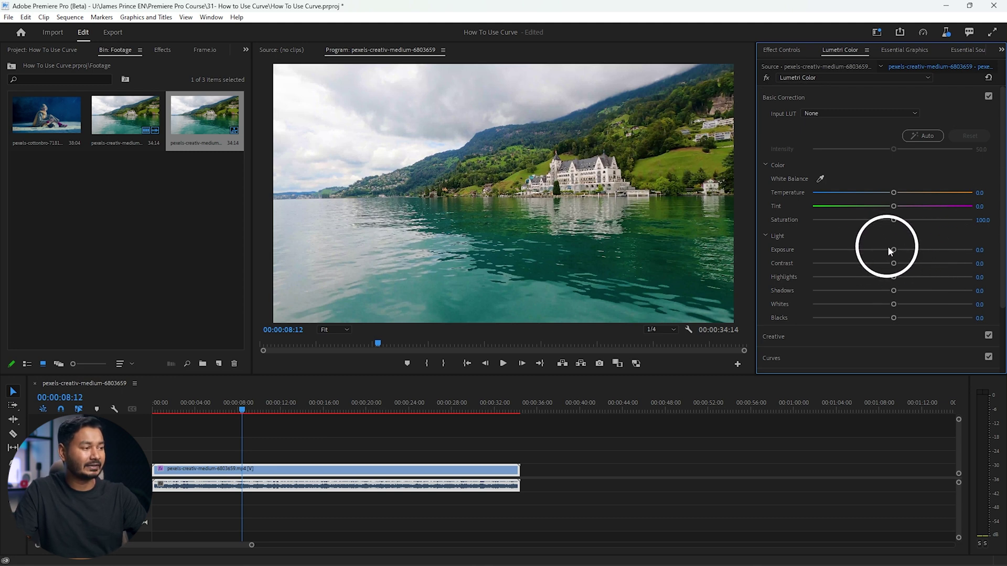
pyautogui.moveTo(893, 250); pyautogui.dragTo(922, 253)
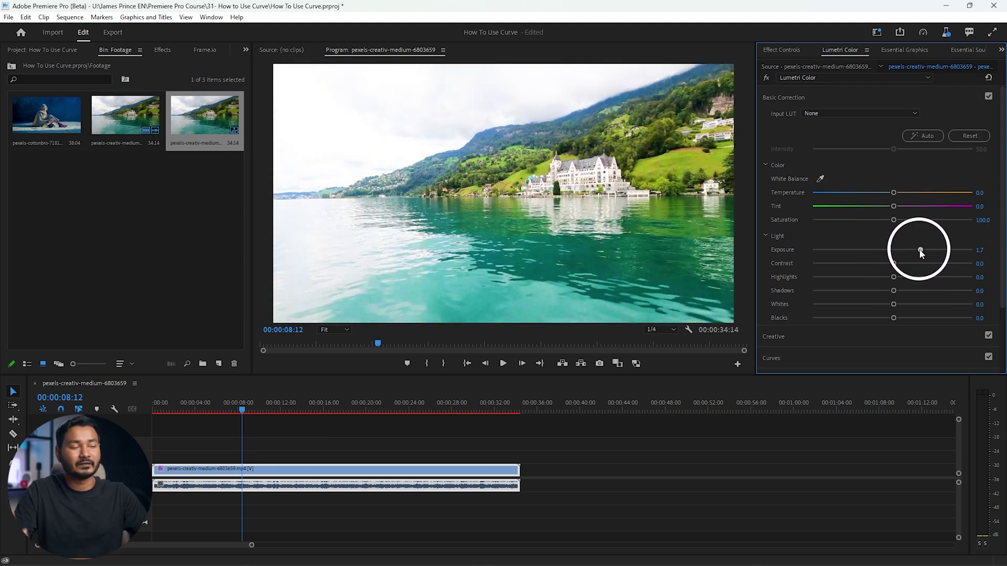
pyautogui.doubleClick(916, 249)
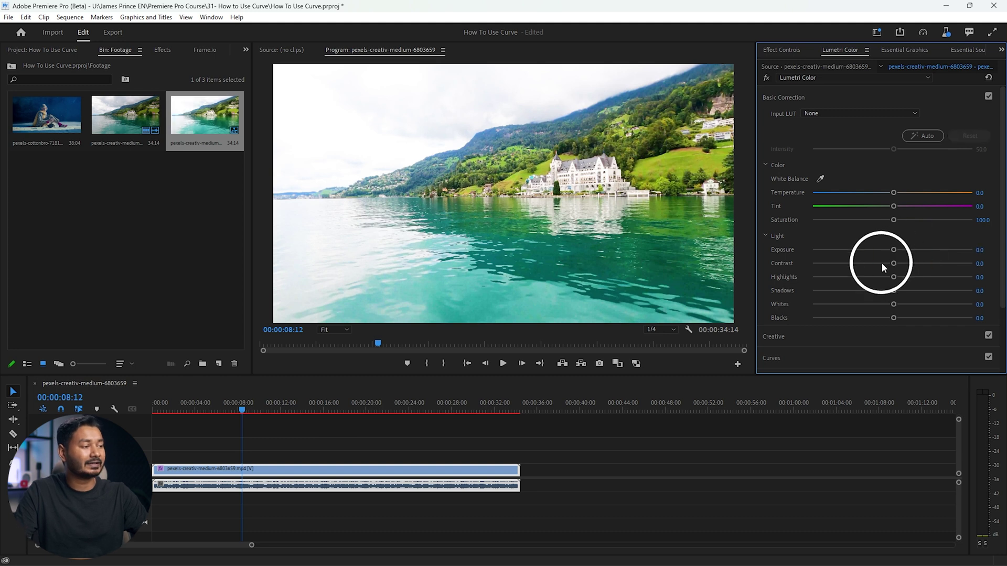
pyautogui.moveTo(892, 263); pyautogui.dragTo(926, 266)
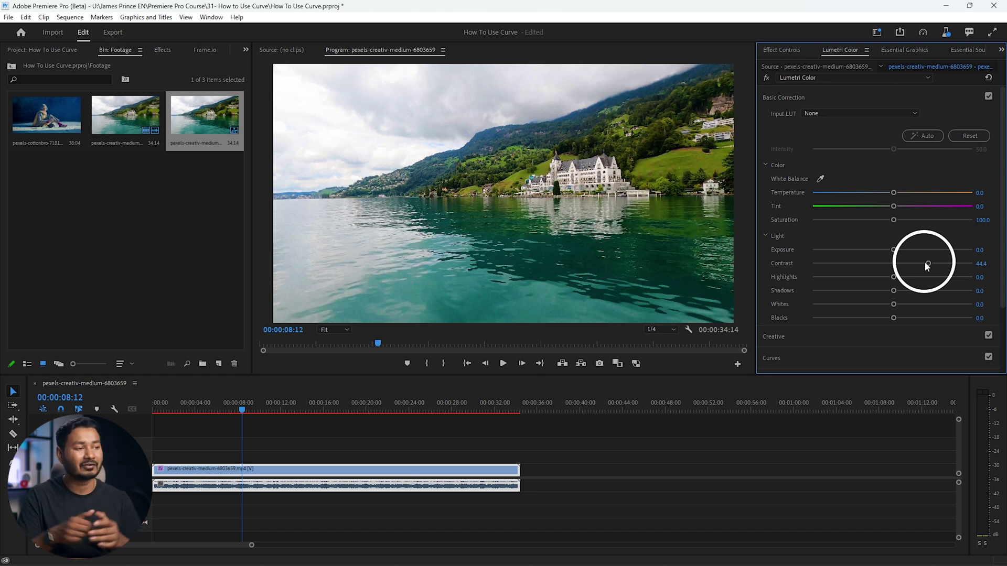
pyautogui.doubleClick(926, 263)
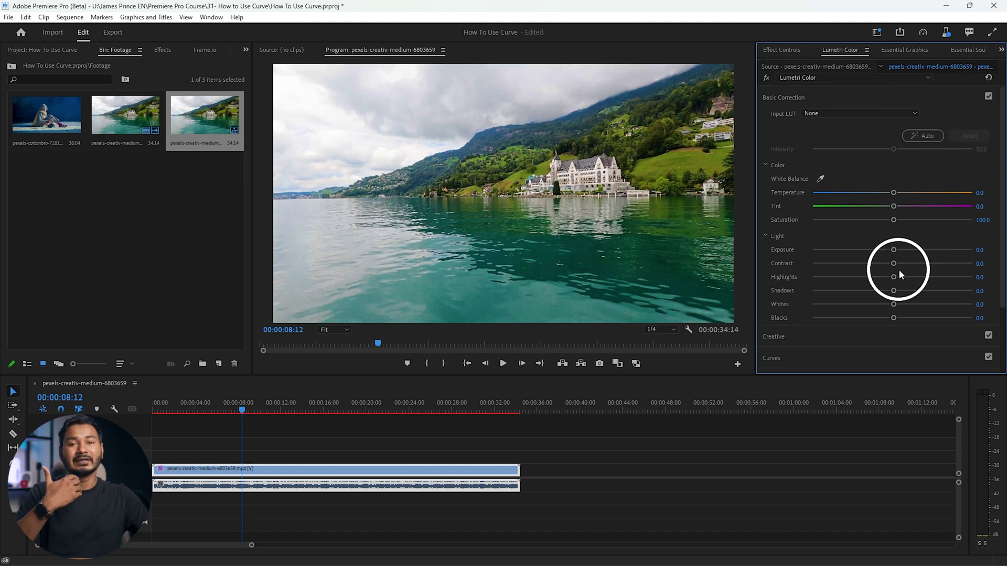
pyautogui.moveTo(894, 278); pyautogui.dragTo(967, 278)
pyautogui.click(559, 249)
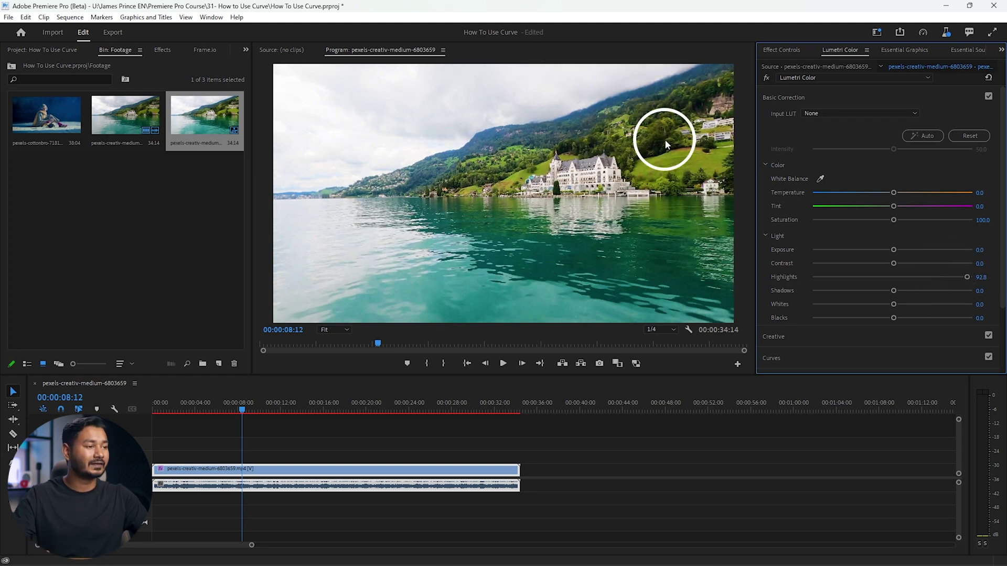
pyautogui.doubleClick(967, 277)
pyautogui.moveTo(893, 291); pyautogui.dragTo(969, 291)
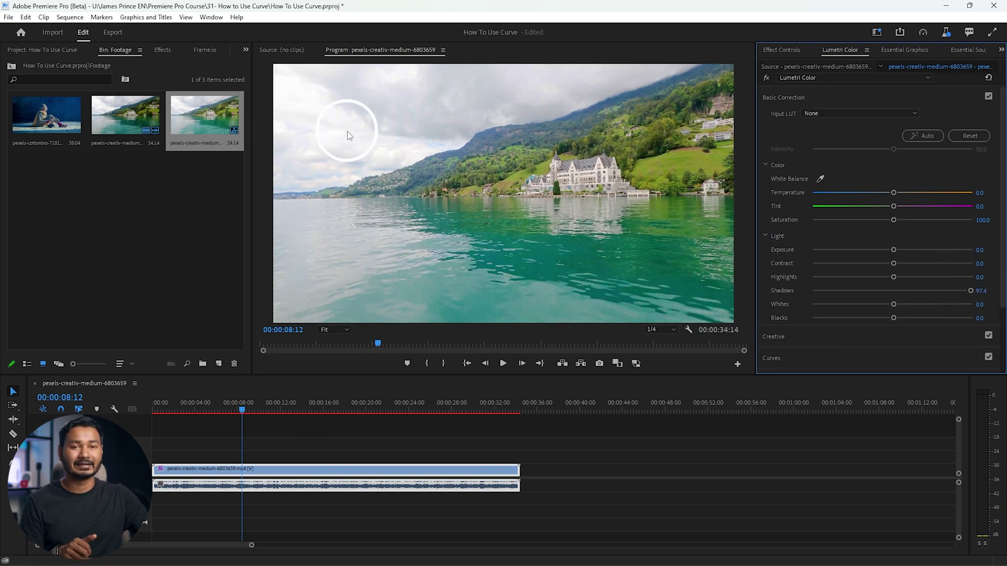
pyautogui.click(963, 291)
pyautogui.doubleClick(962, 291)
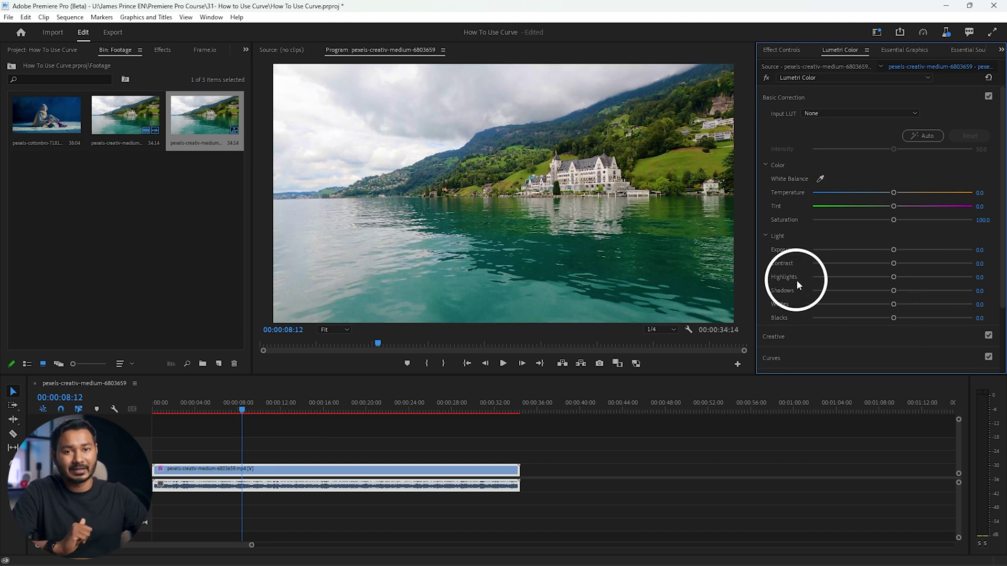
# Expand Curves, choose the white luma channel, and pull the white point left
pyautogui.scroll(-2, 796, 279)
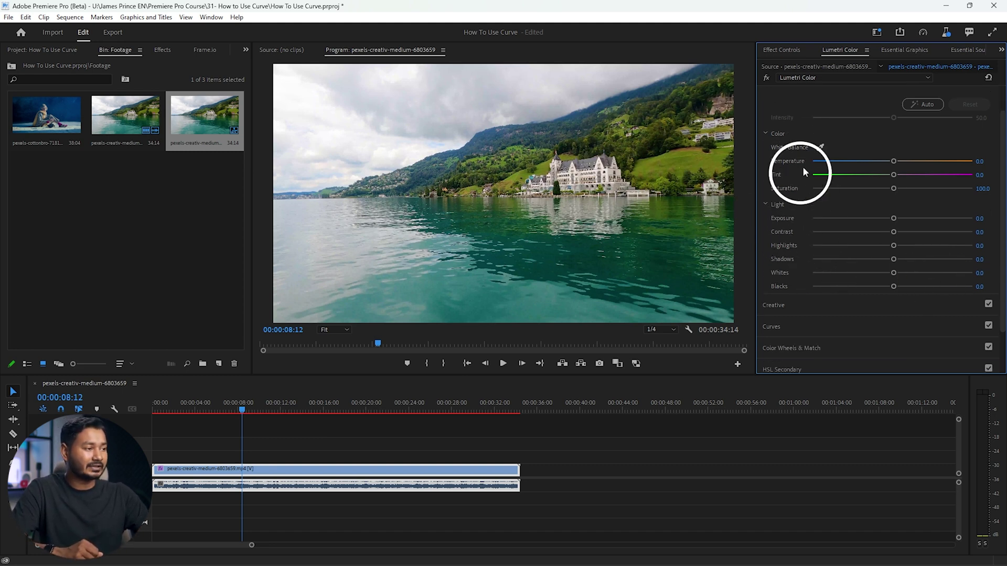
pyautogui.scroll(-2, 816, 288)
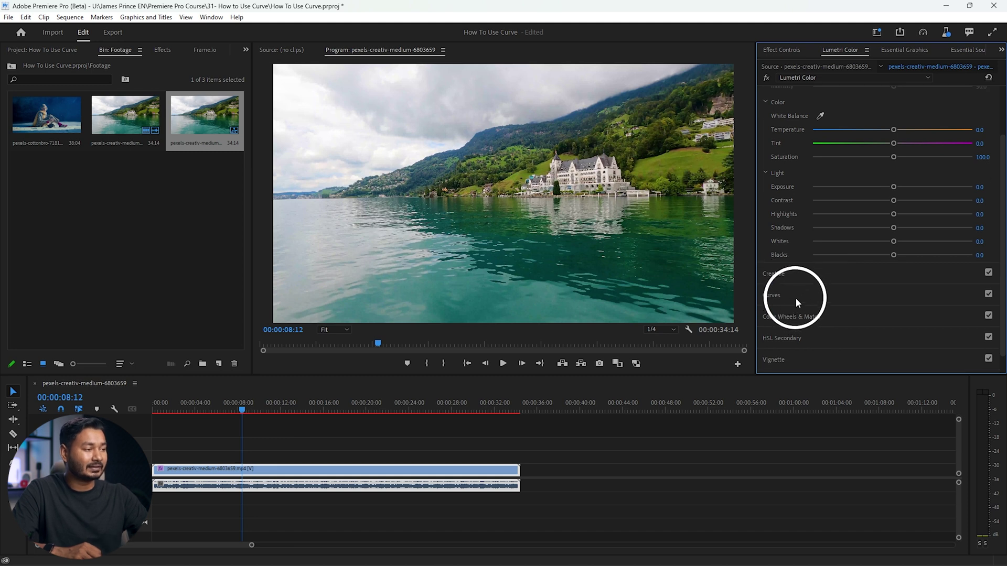
pyautogui.click(795, 297)
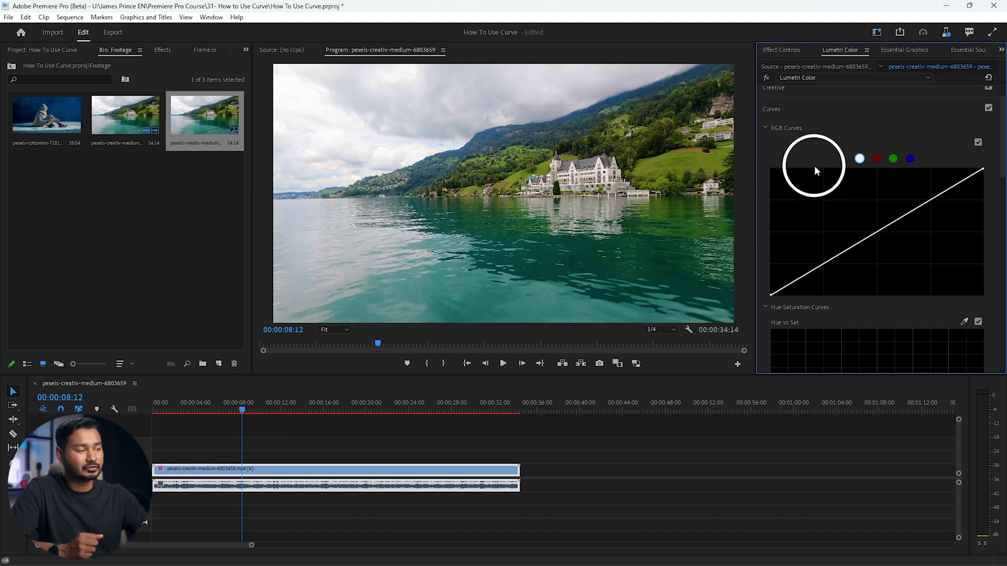
pyautogui.click(859, 159)
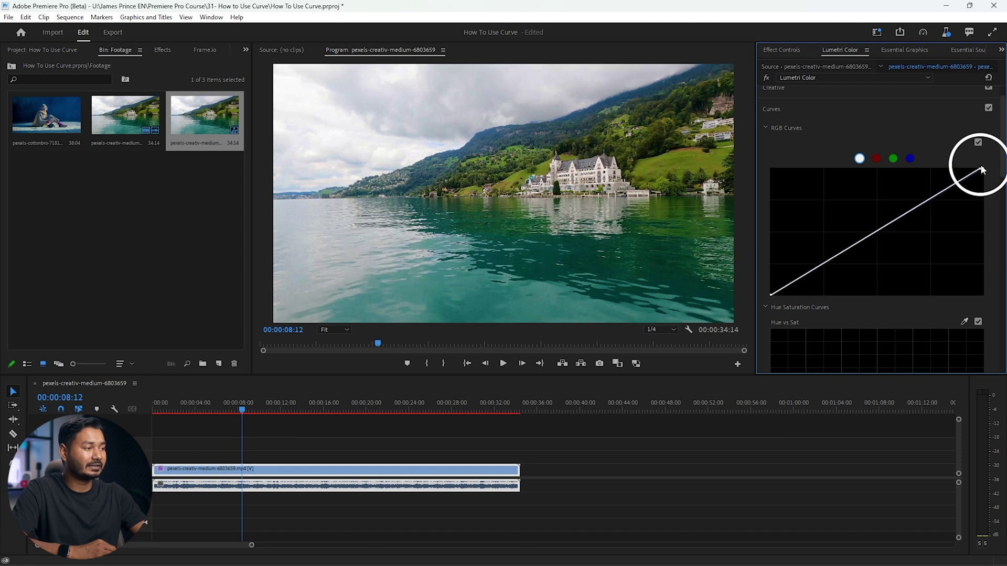
pyautogui.moveTo(983, 171); pyautogui.dragTo(912, 151)
# Reset the RGB curve to a straight diagonal, then raise a midtone point to brighten
pyautogui.moveTo(790, 287); pyautogui.dragTo(829, 308)
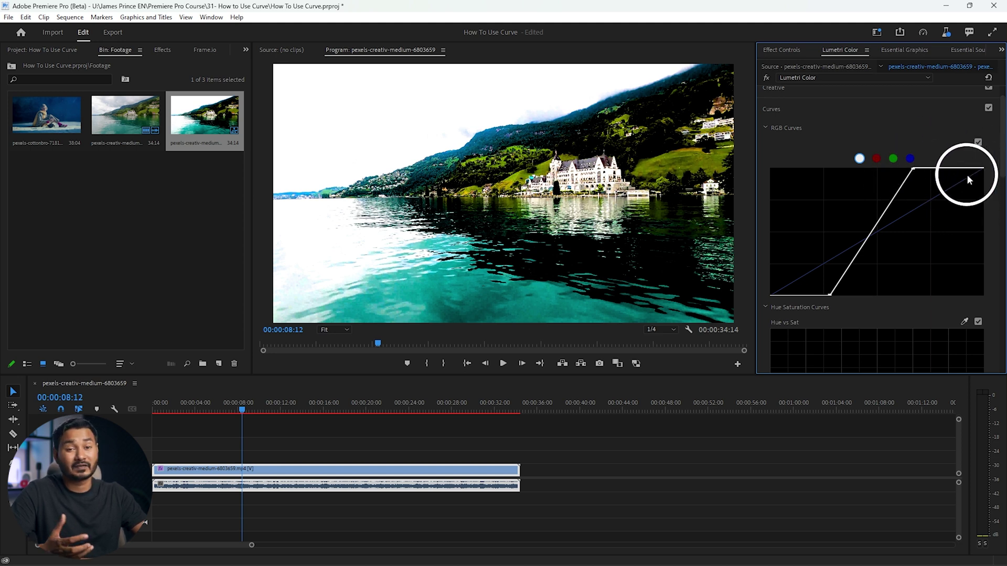
pyautogui.doubleClick(831, 294)
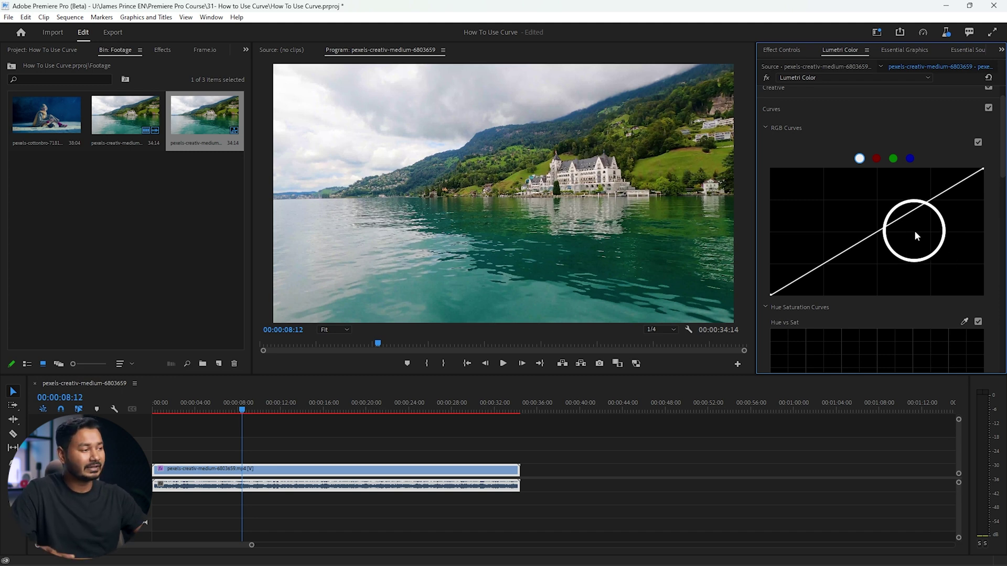
pyautogui.moveTo(868, 237); pyautogui.dragTo(861, 226)
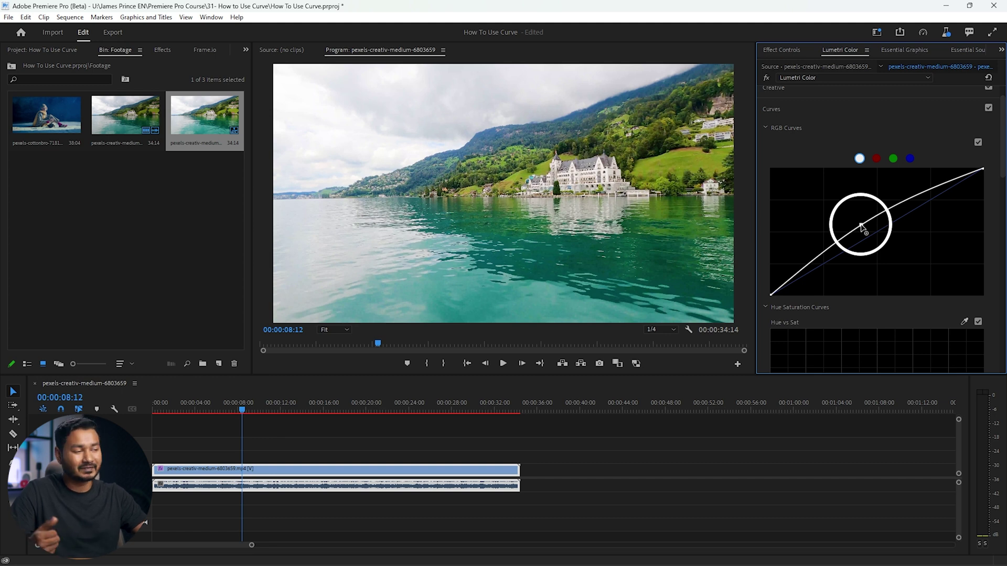
pyautogui.keyDown('ctrl'); pyautogui.click(861, 227); pyautogui.keyUp('ctrl')
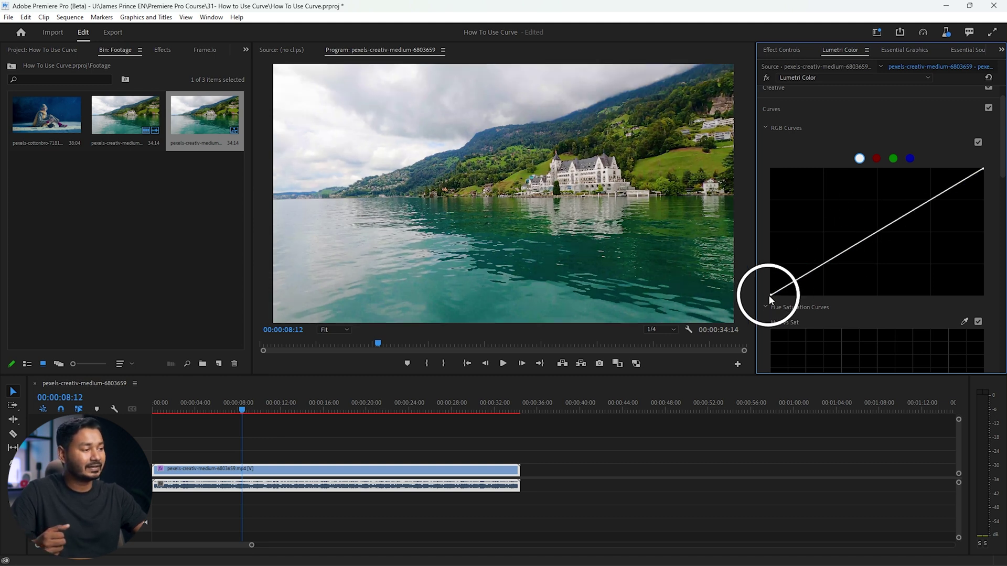
pyautogui.moveTo(771, 295); pyautogui.dragTo(804, 297)
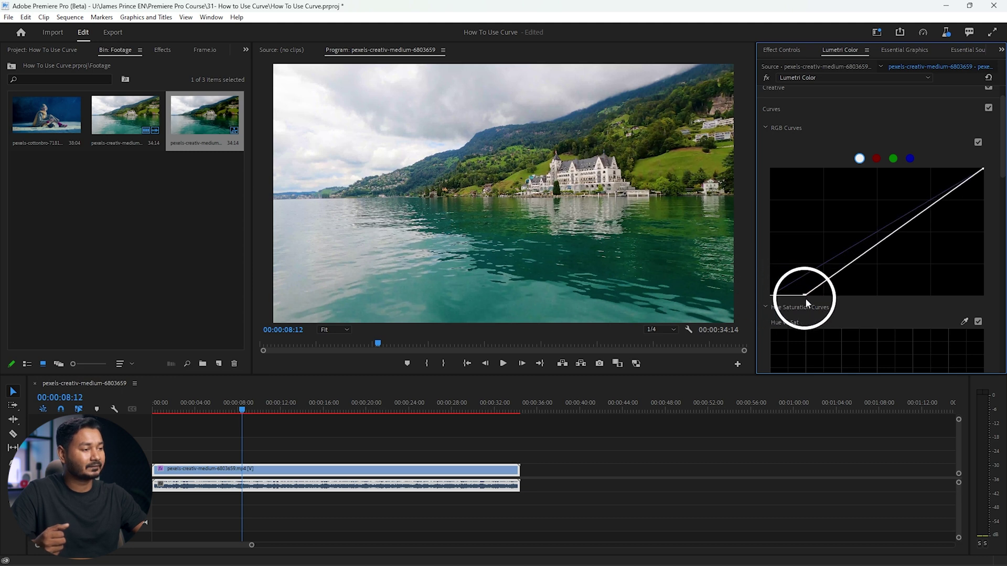
pyautogui.doubleClick(805, 295)
pyautogui.scroll(1, 839, 124)
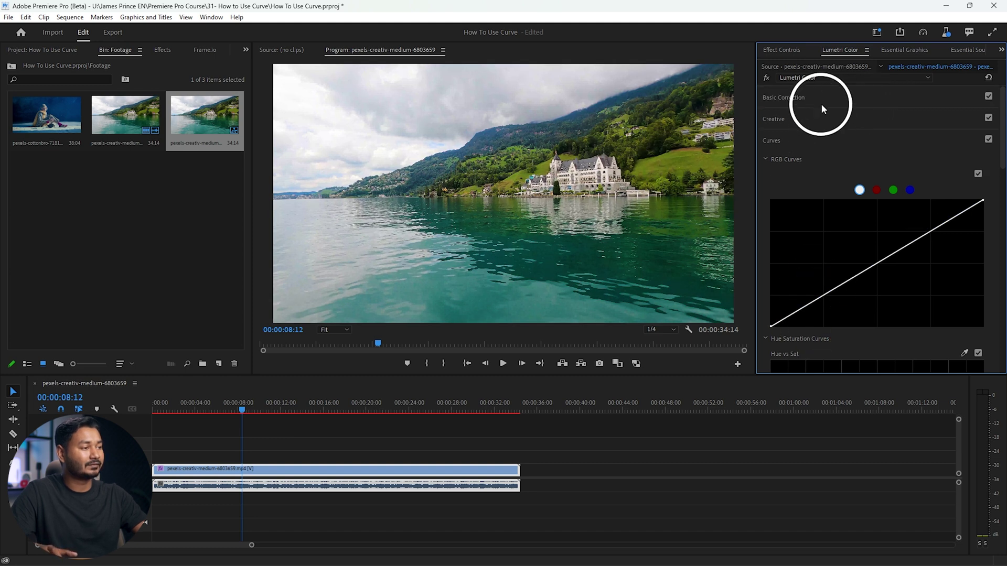
pyautogui.click(819, 99)
pyautogui.moveTo(893, 316); pyautogui.dragTo(866, 318)
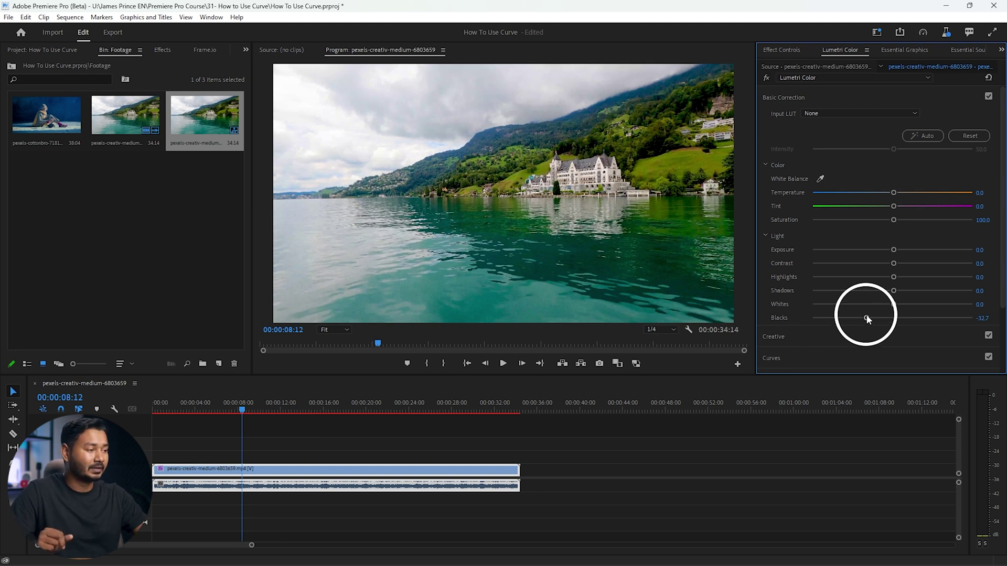
pyautogui.doubleClick(866, 318)
pyautogui.scroll(-3, 849, 270)
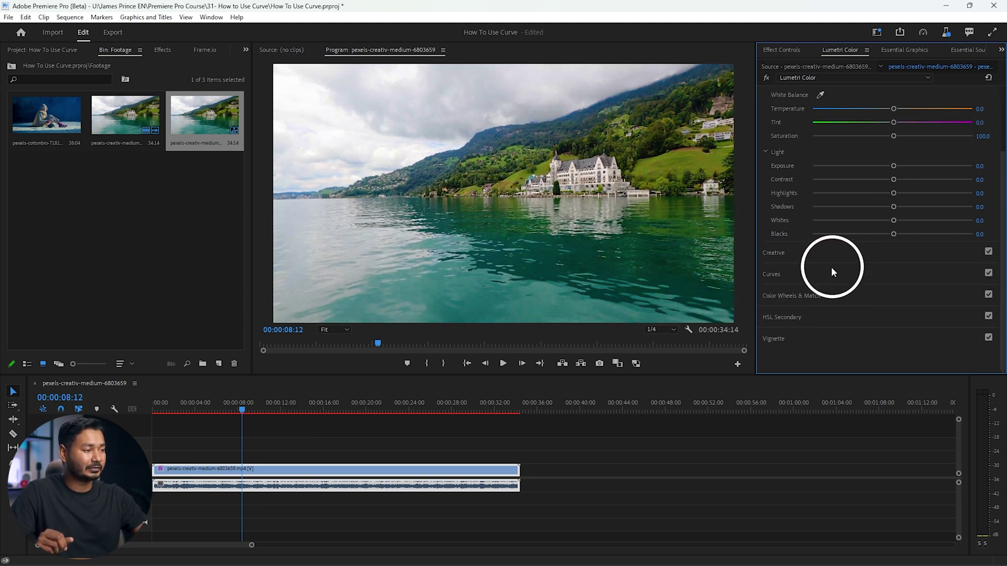
pyautogui.click(813, 274)
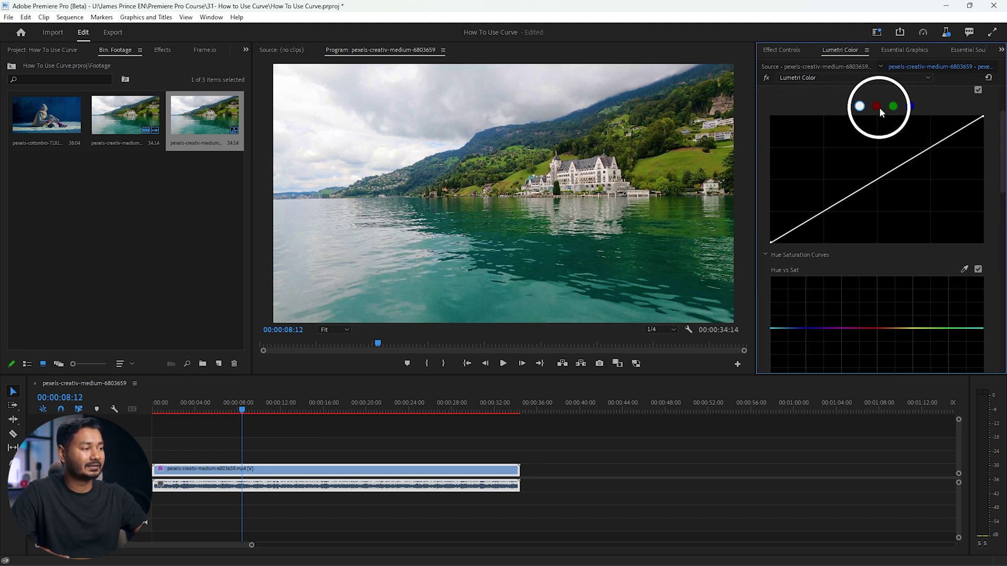
# Cycle the RGB Curves channel through green, blue and red, back to green
pyautogui.click(893, 106)
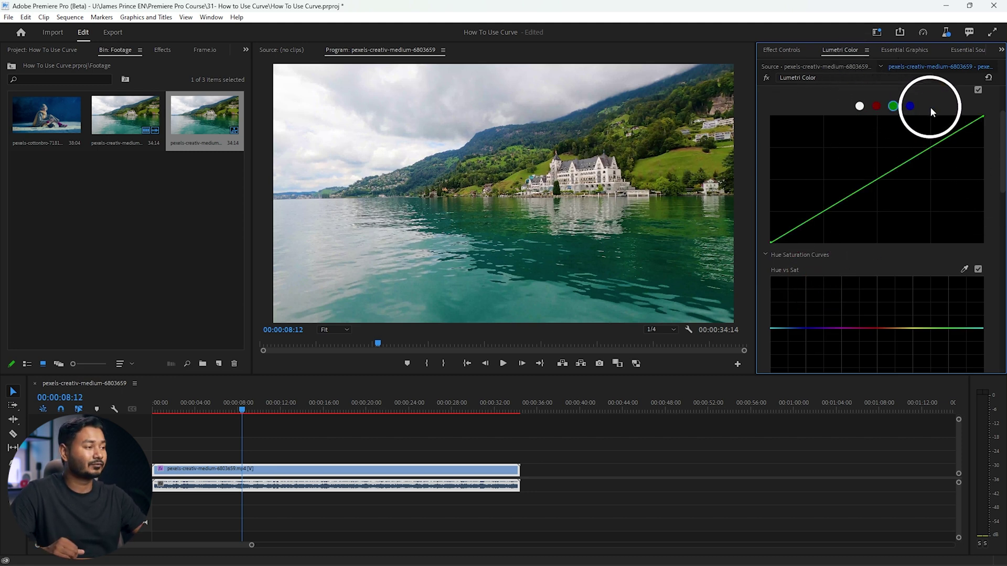
pyautogui.click(911, 107)
pyautogui.click(877, 106)
pyautogui.click(894, 107)
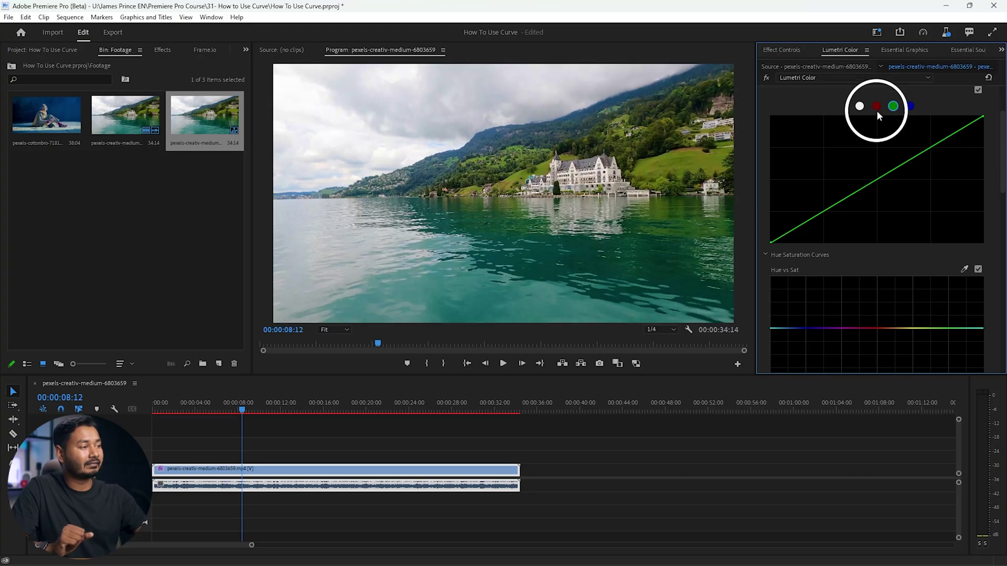
# Add a control point on the red curve and drag it to warm the picture
pyautogui.click(876, 106)
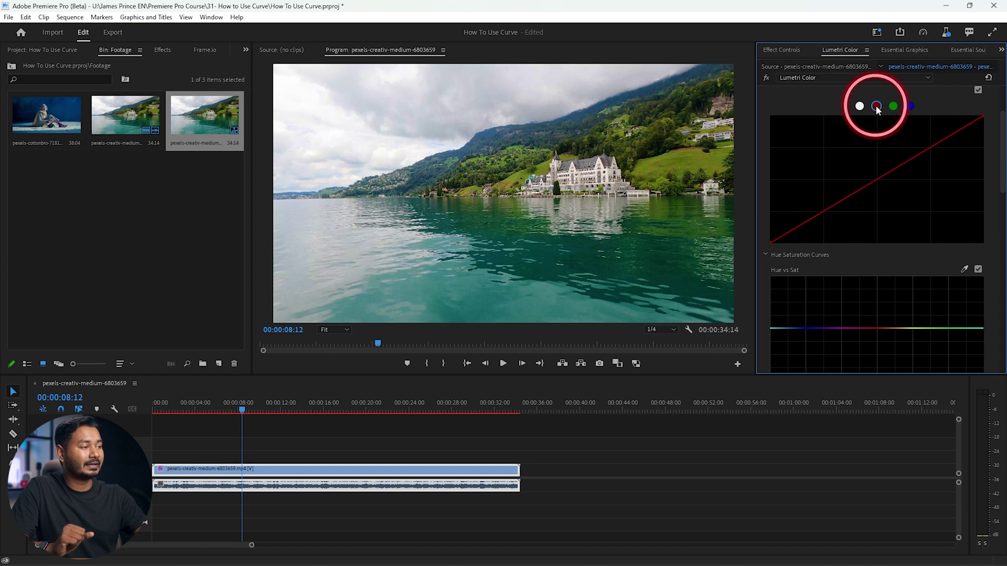
pyautogui.click(872, 184)
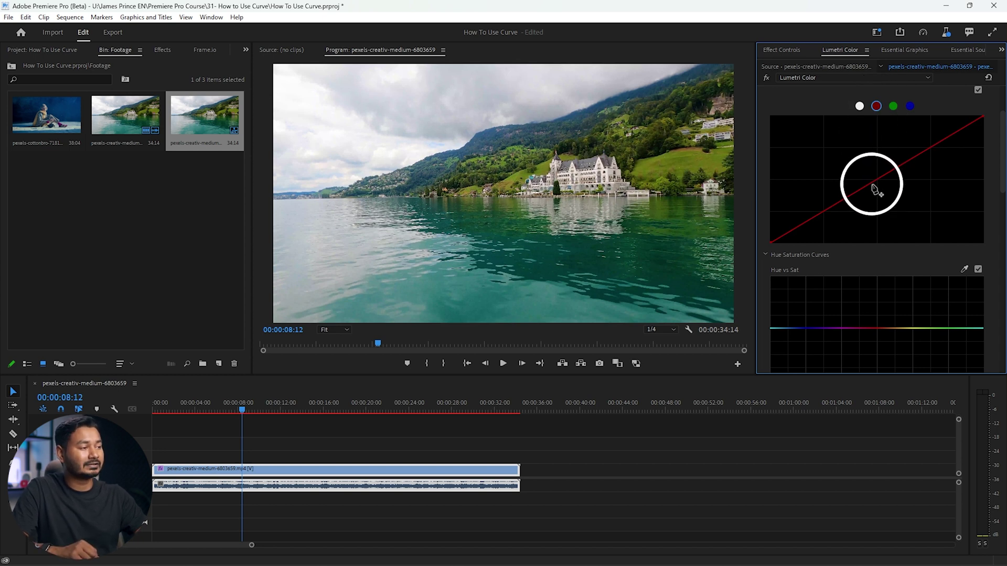
pyautogui.moveTo(872, 184); pyautogui.dragTo(881, 208)
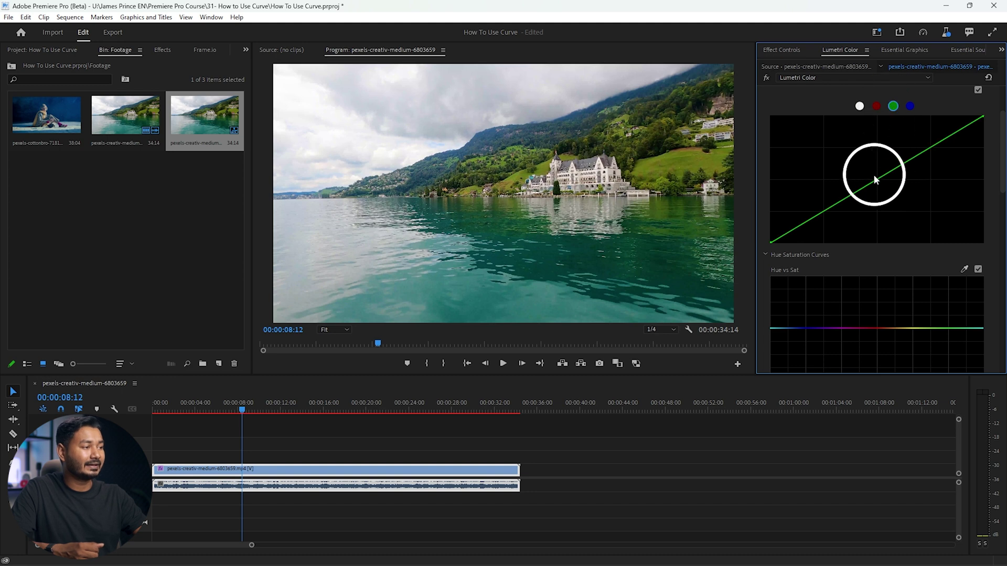
# Lower the green curve's top endpoint to tint the lake clip strongly magenta
pyautogui.moveTo(874, 184); pyautogui.dragTo(887, 201)
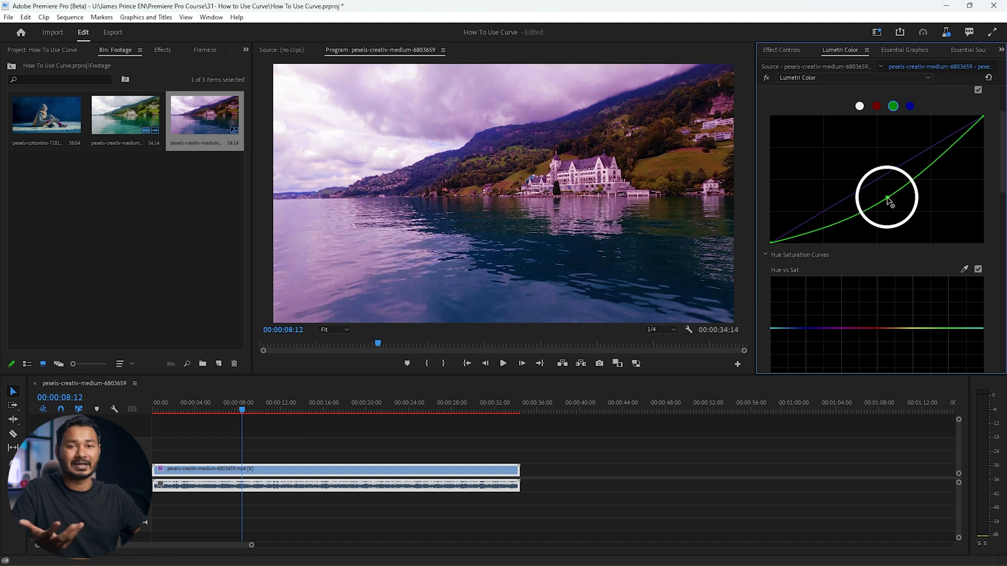
pyautogui.doubleClick(888, 200)
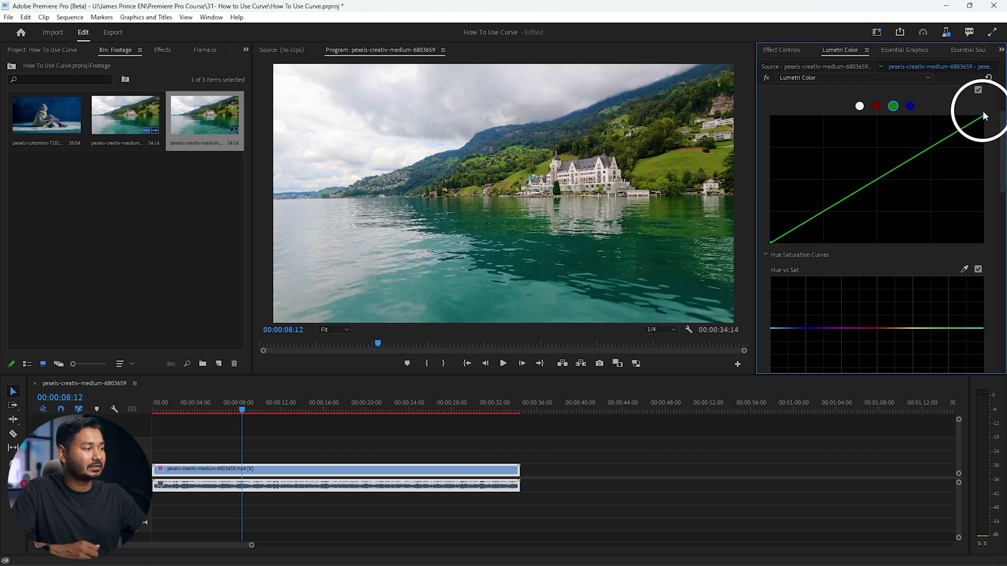
pyautogui.moveTo(984, 120); pyautogui.dragTo(993, 155)
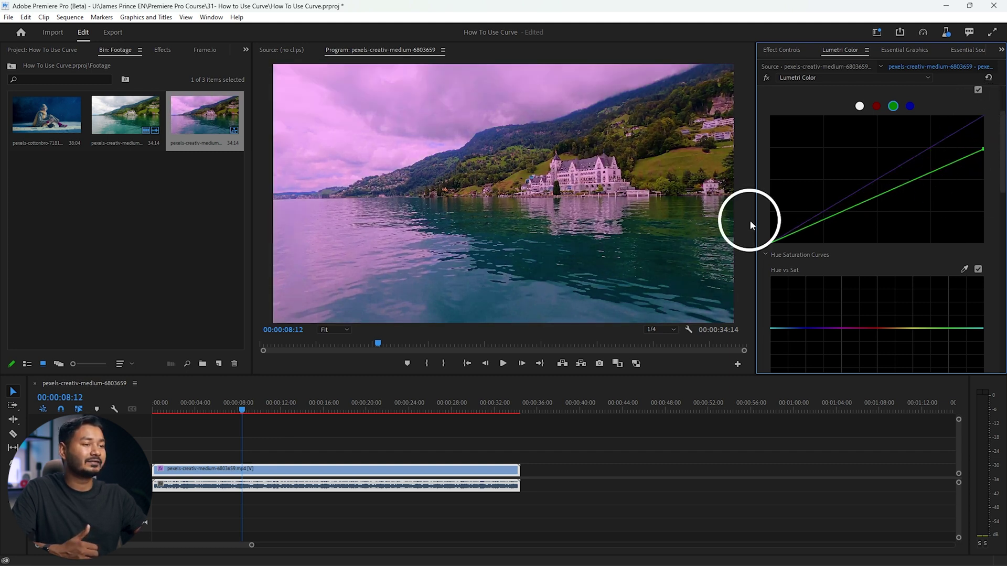